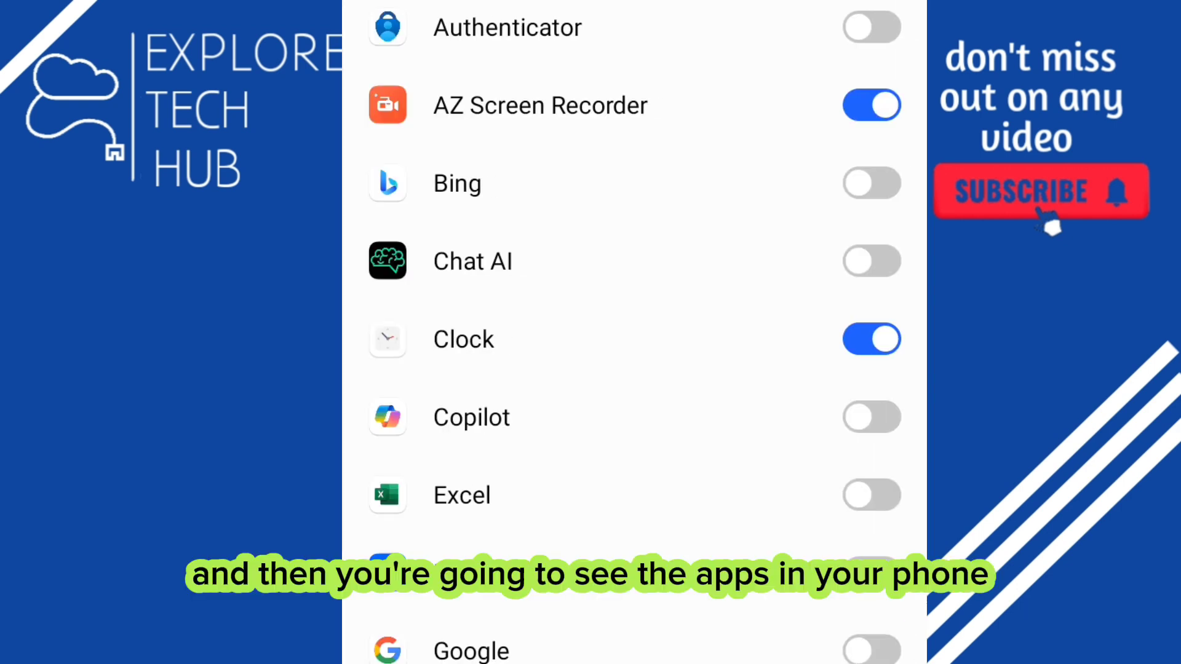
pyautogui.scroll(-5, 634, 332)
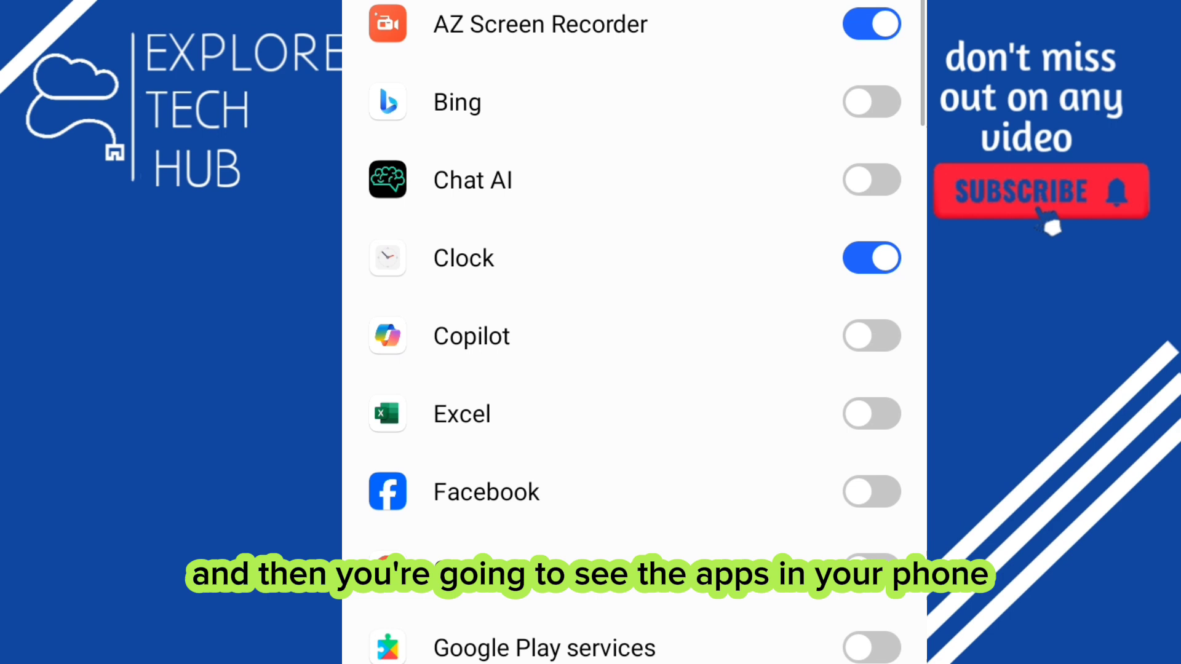
pyautogui.scroll(-5, 633, 332)
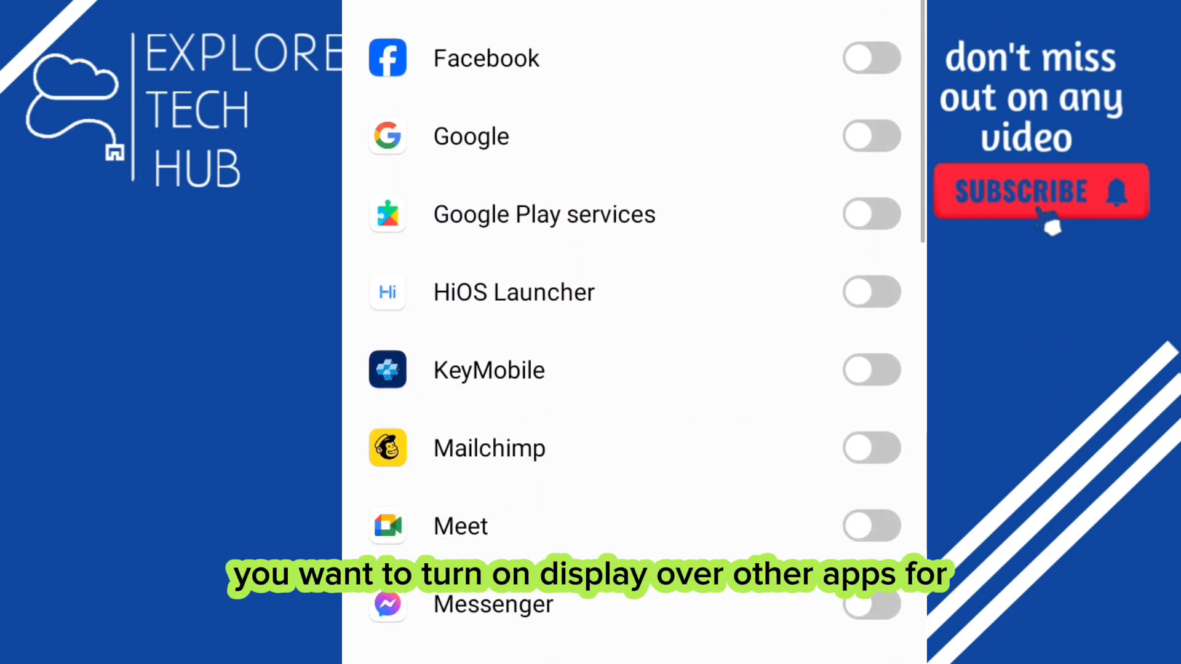
pyautogui.scroll(4, 634, 332)
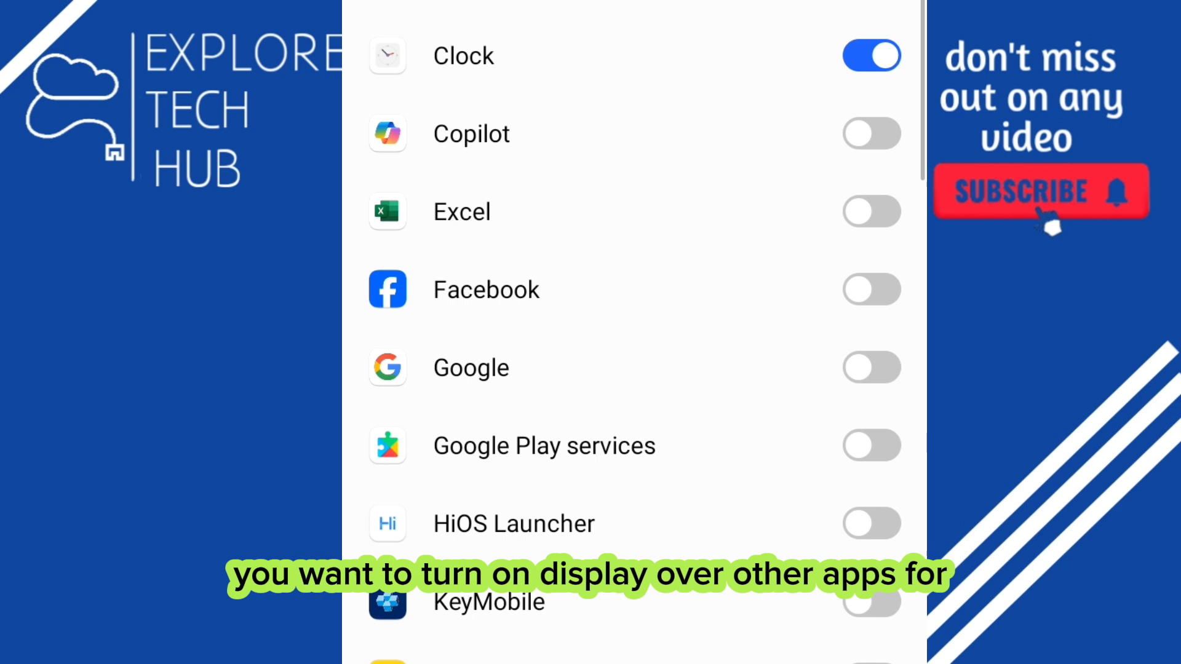